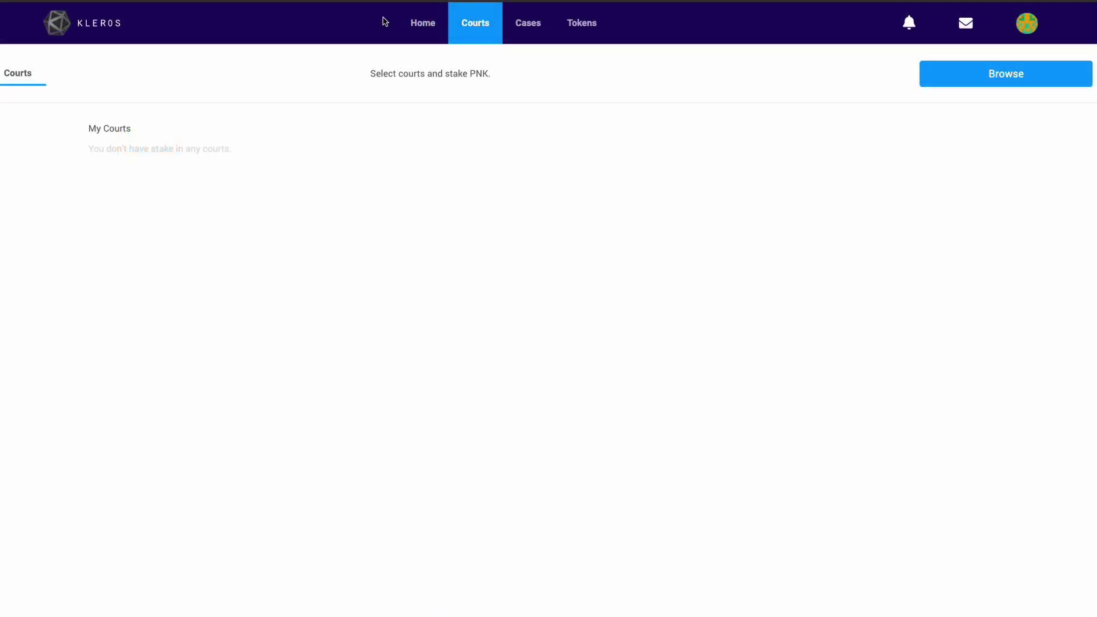
- Open the Courts page, where My Courts shows no stake in any court yet
left_click(473, 32)
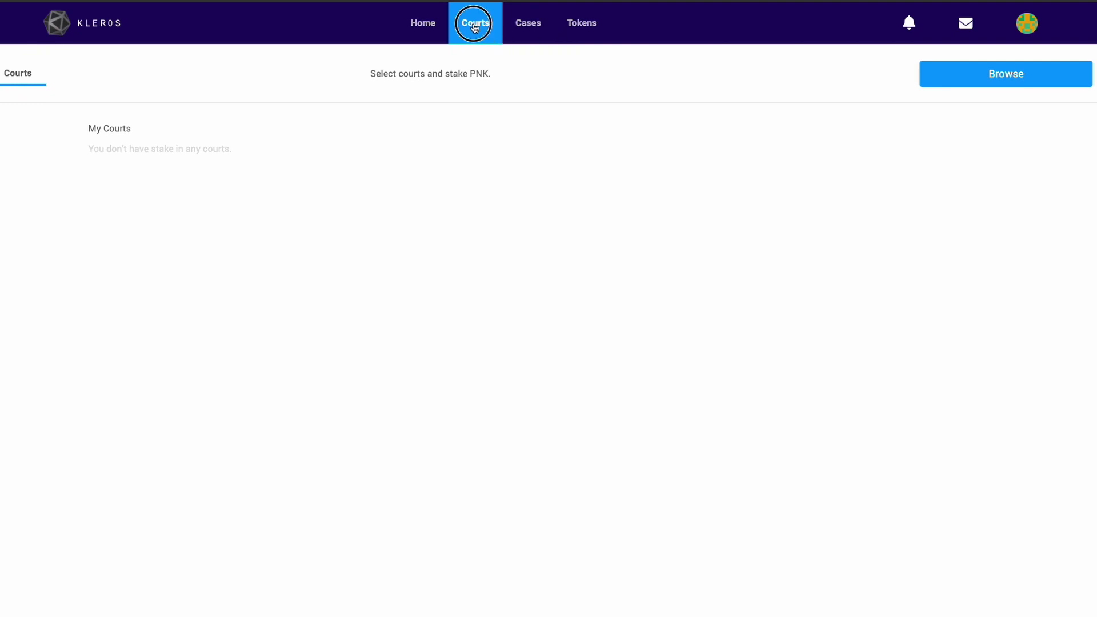
- Browse the Marketing Services, English Language and Video Production courts, then select the Blockchain court
left_click(997, 80)
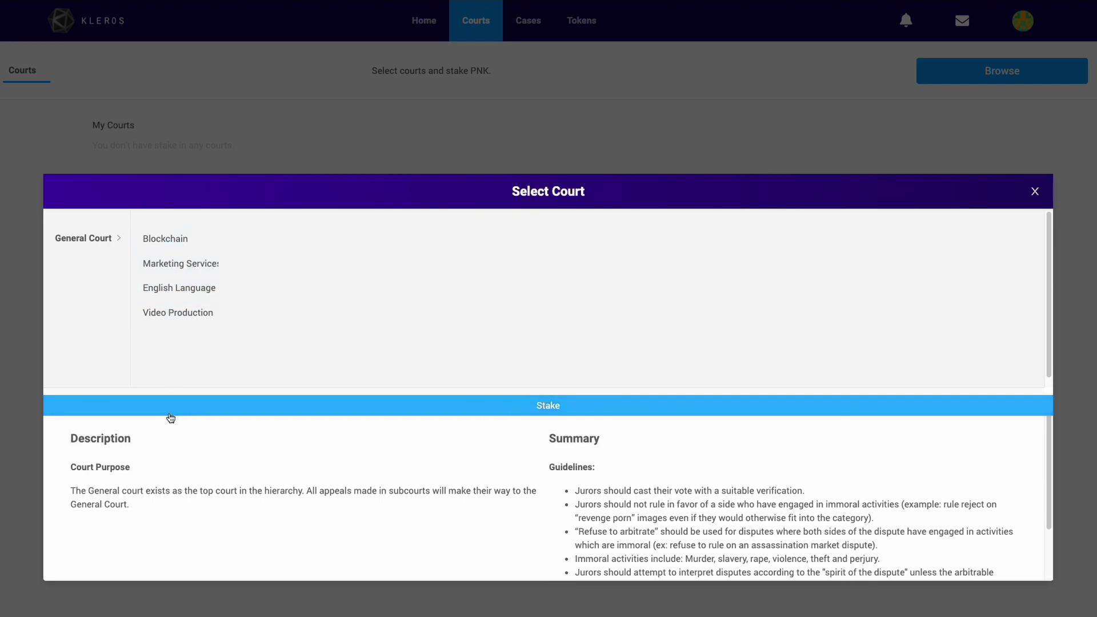
left_click(91, 239)
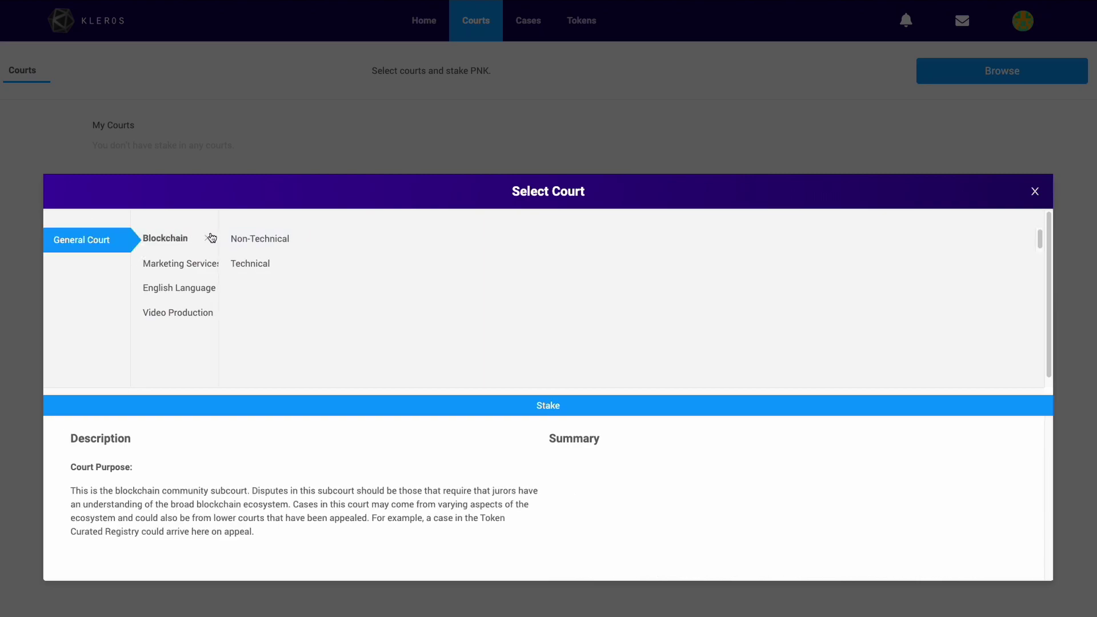
left_click(181, 274)
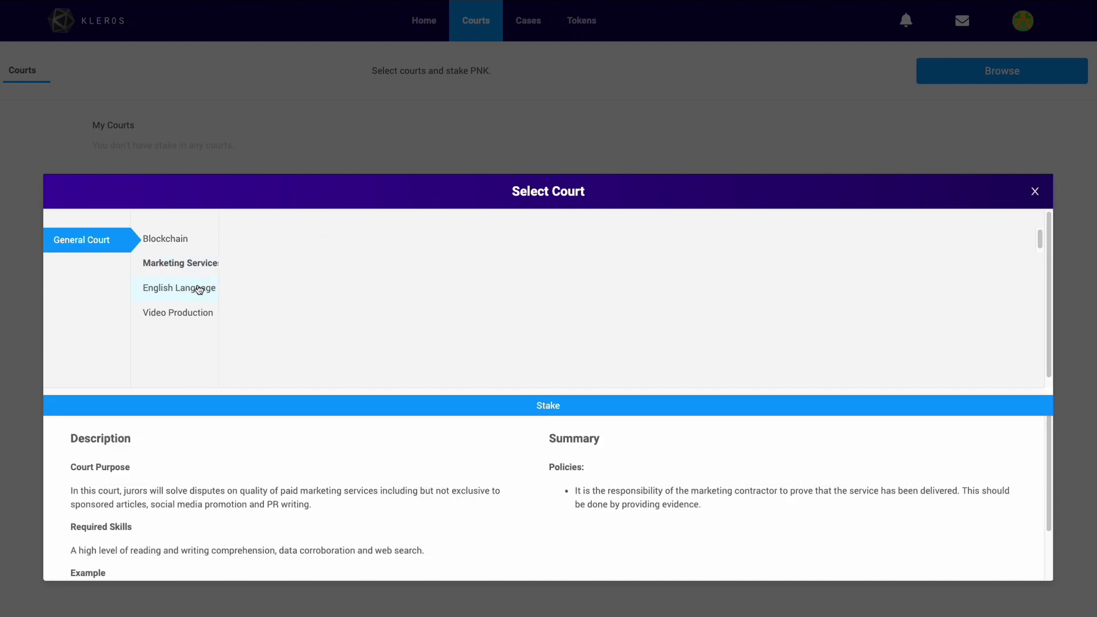
left_click(181, 289)
left_click(179, 313)
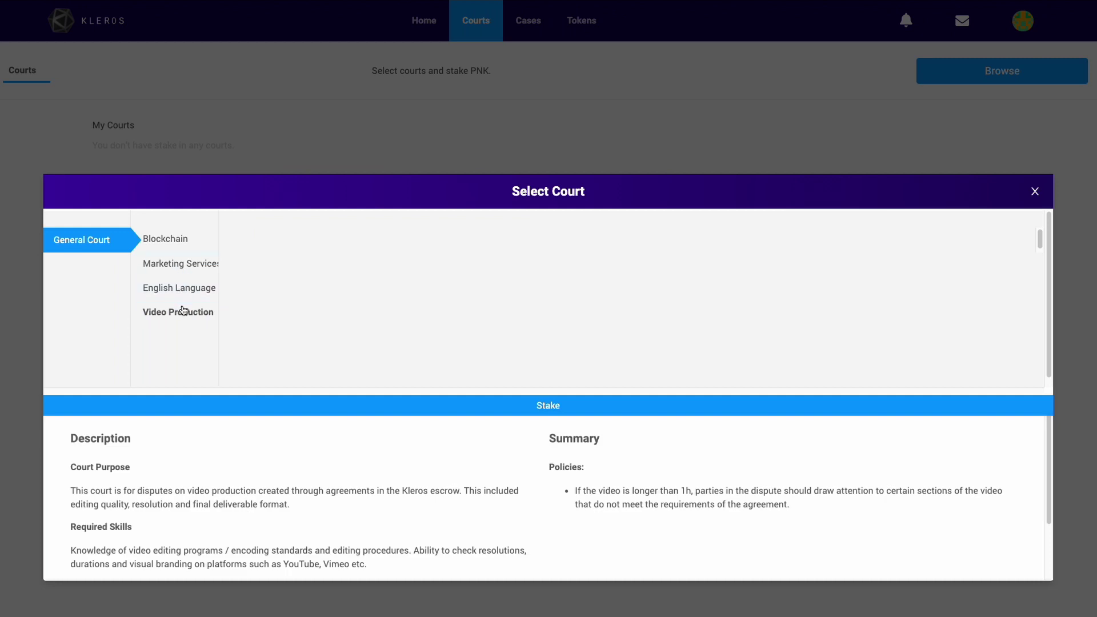
left_click(184, 264)
left_click(210, 292)
left_click(185, 240)
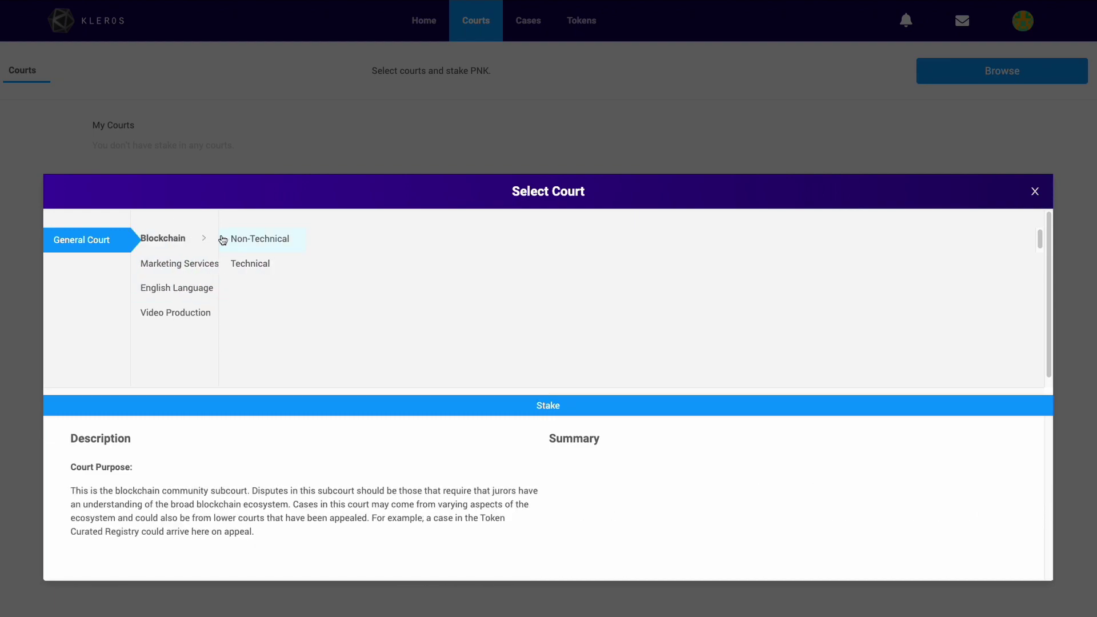
- Compare the Non-Technical, Technical and Token Listing subcourt descriptions
left_click(252, 238)
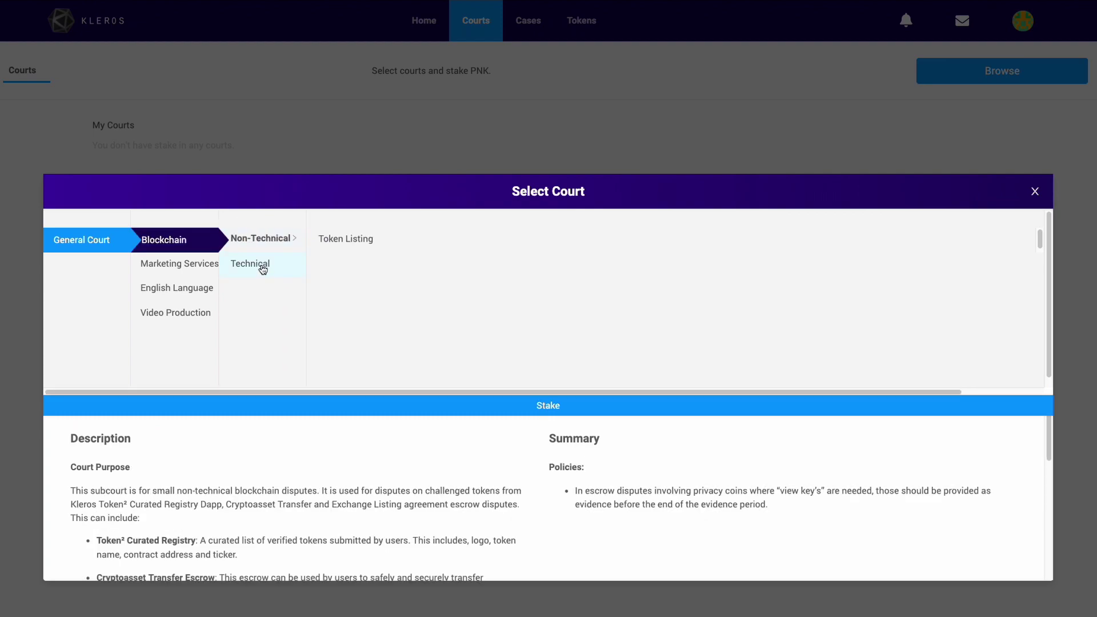
left_click(264, 269)
left_click(266, 241)
left_click(357, 242)
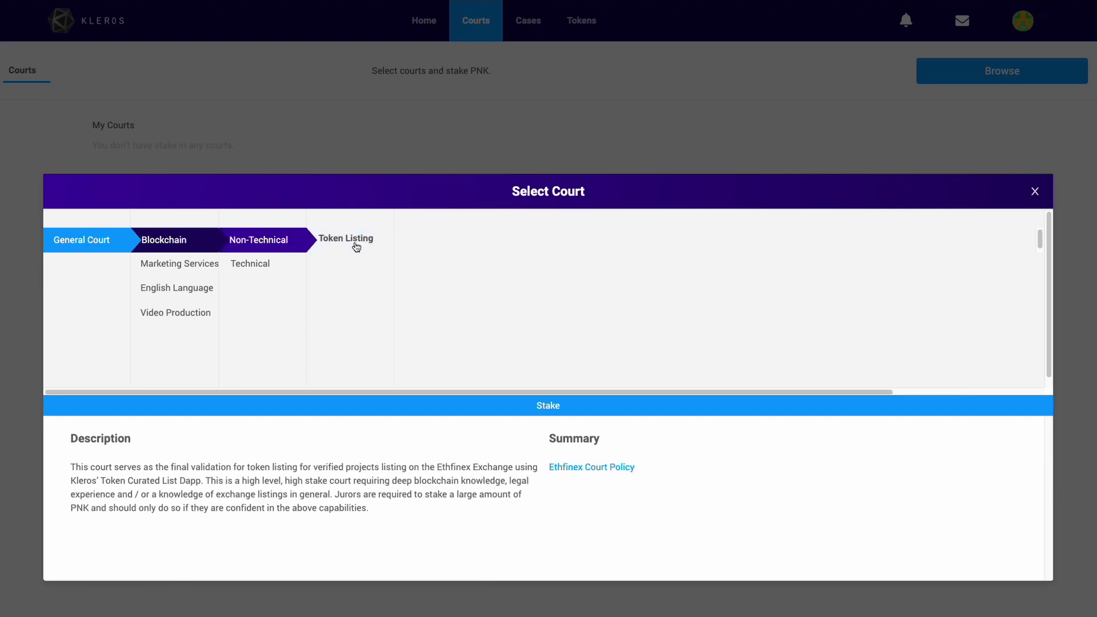
left_click(290, 244)
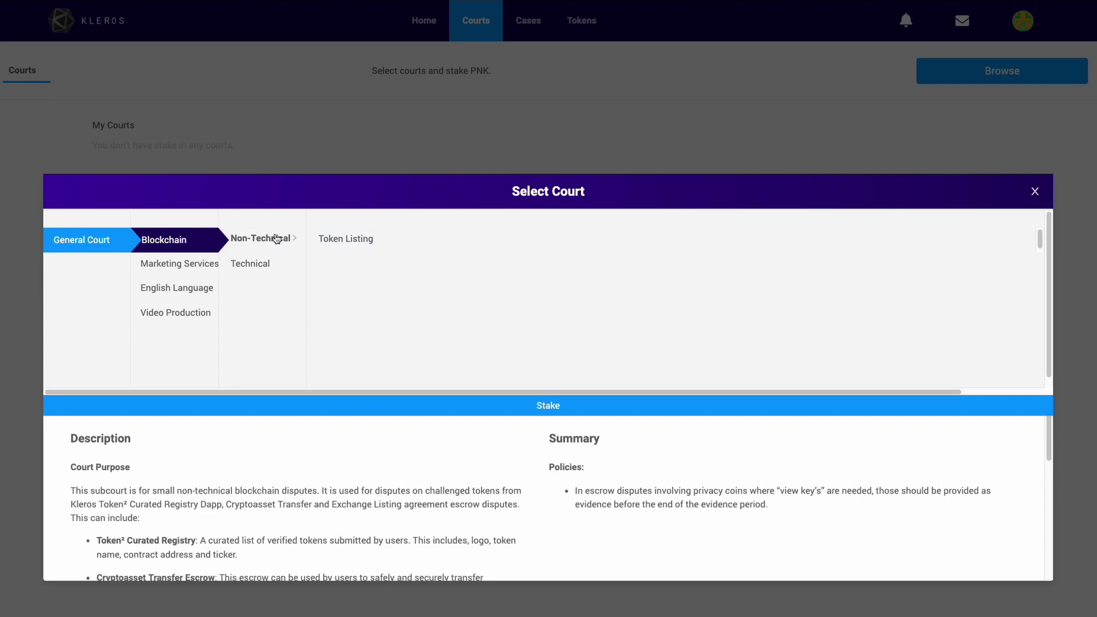
- Settle on the Non-Technical subcourt and read through its description and policies
scroll(270, 438, "down", 5)
scroll(215, 457, "up", 6)
scroll(214, 485, "down", 1)
scroll(214, 485, "up", 1)
scroll(220, 475, "down", 1)
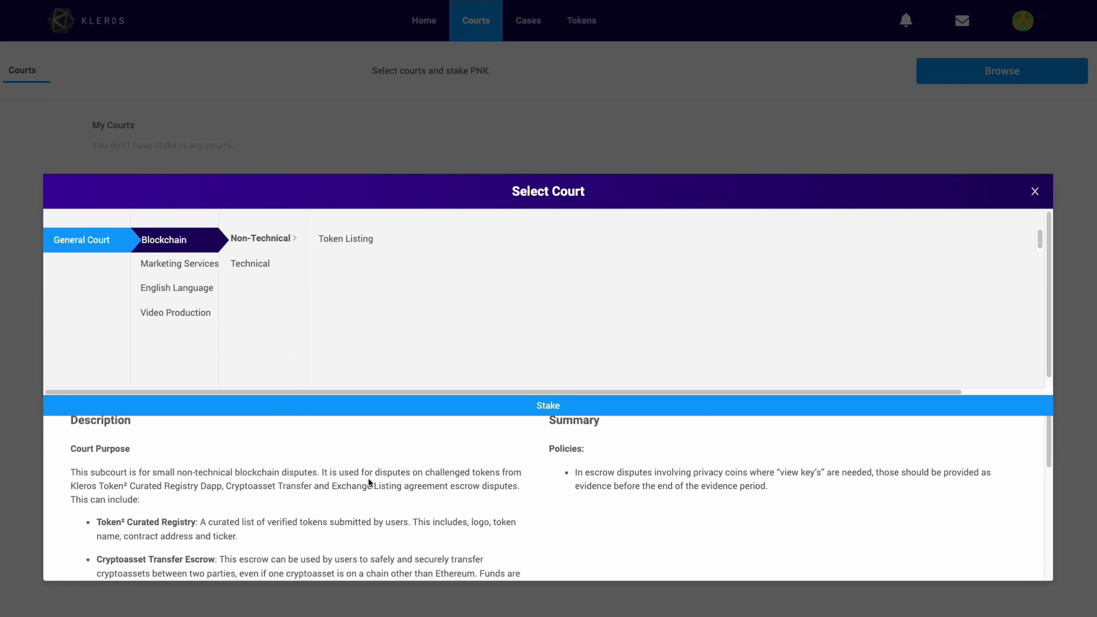
scroll(446, 459, "down", 6)
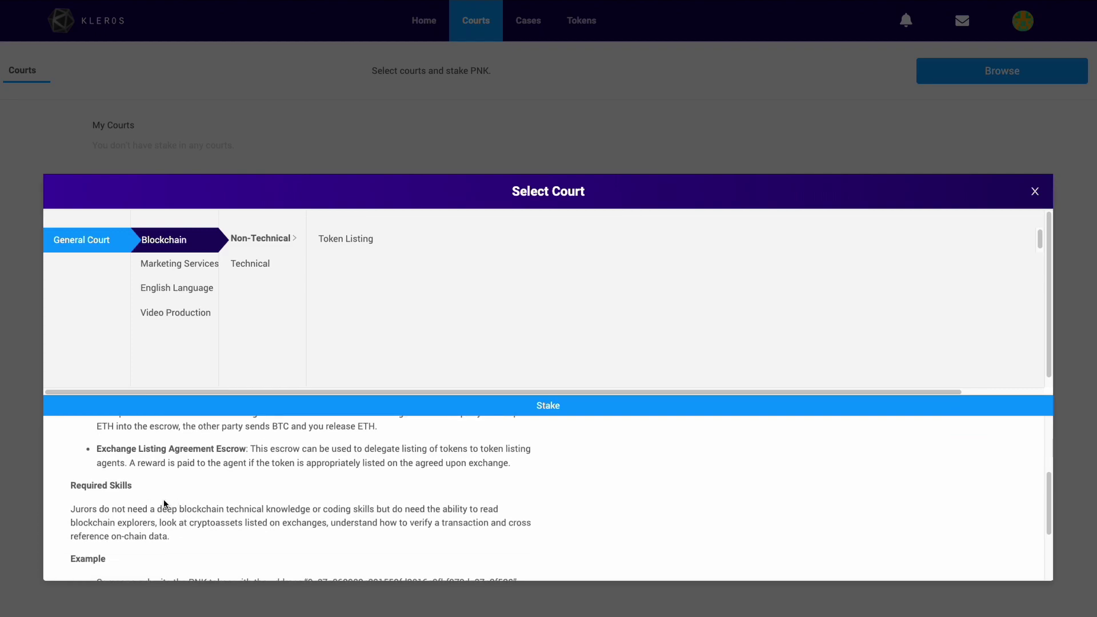
scroll(160, 505, "down", 1)
scroll(169, 494, "up", 1)
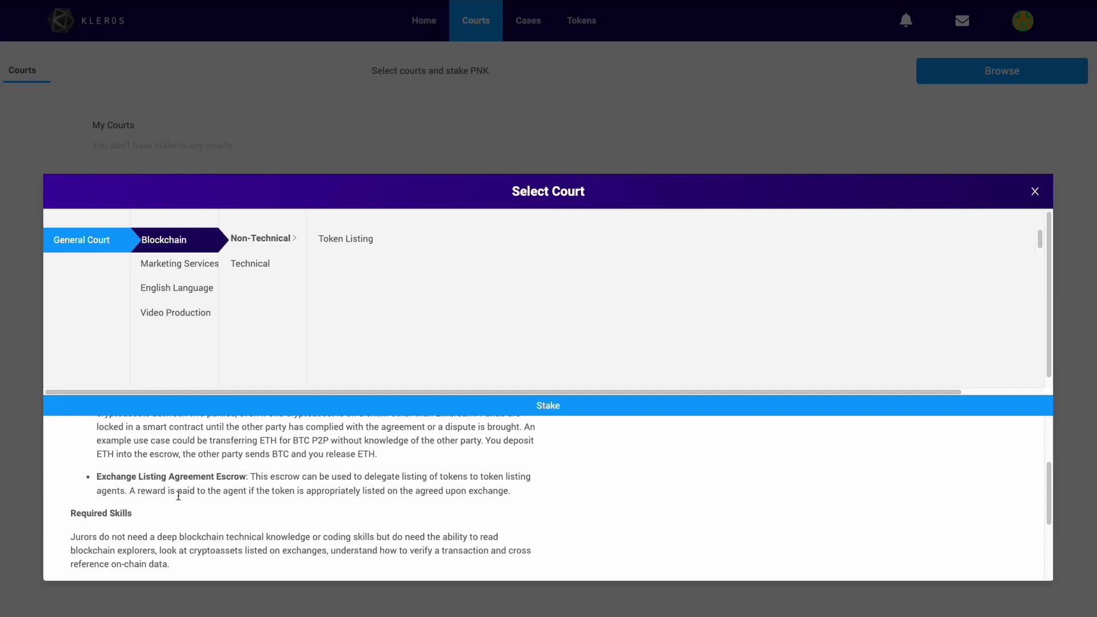
scroll(178, 495, "down", 1)
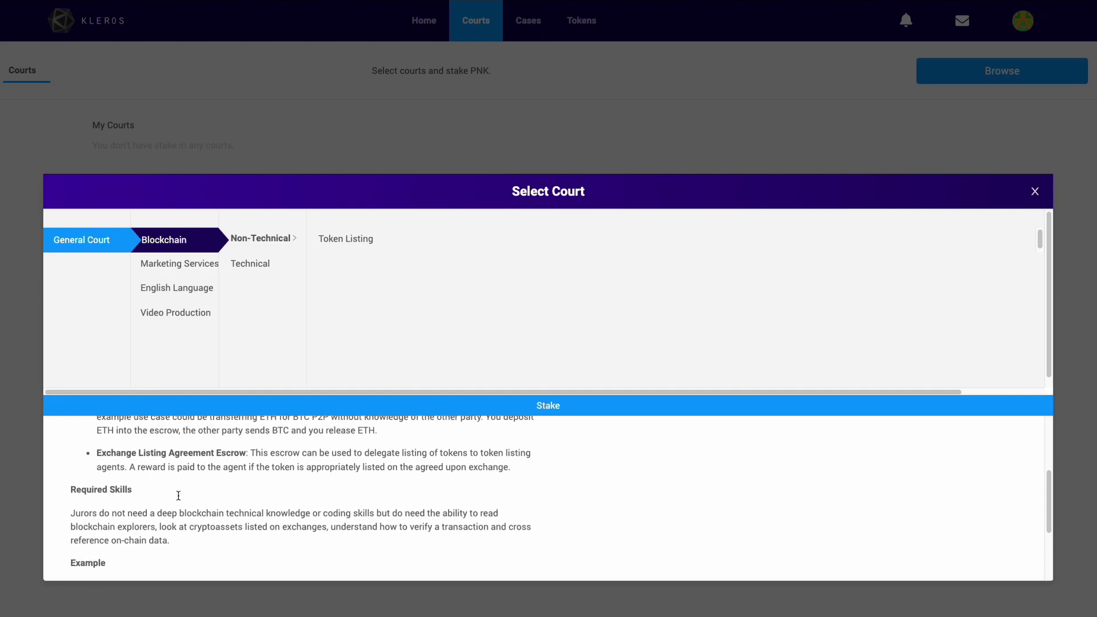
scroll(179, 495, "down", 1)
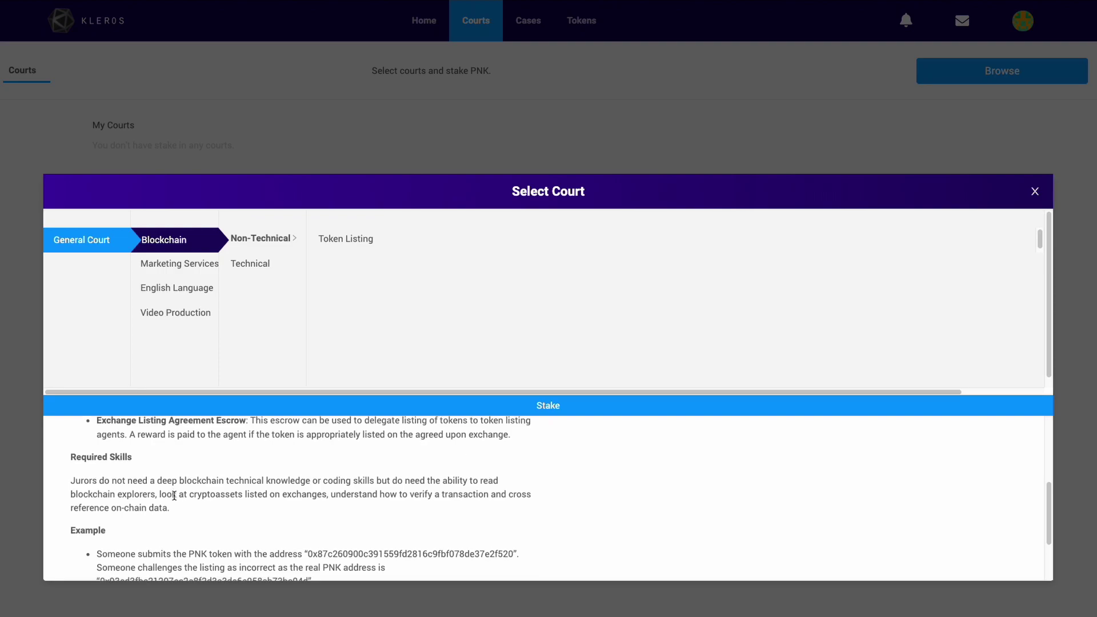
left_click(262, 239)
left_click(266, 242)
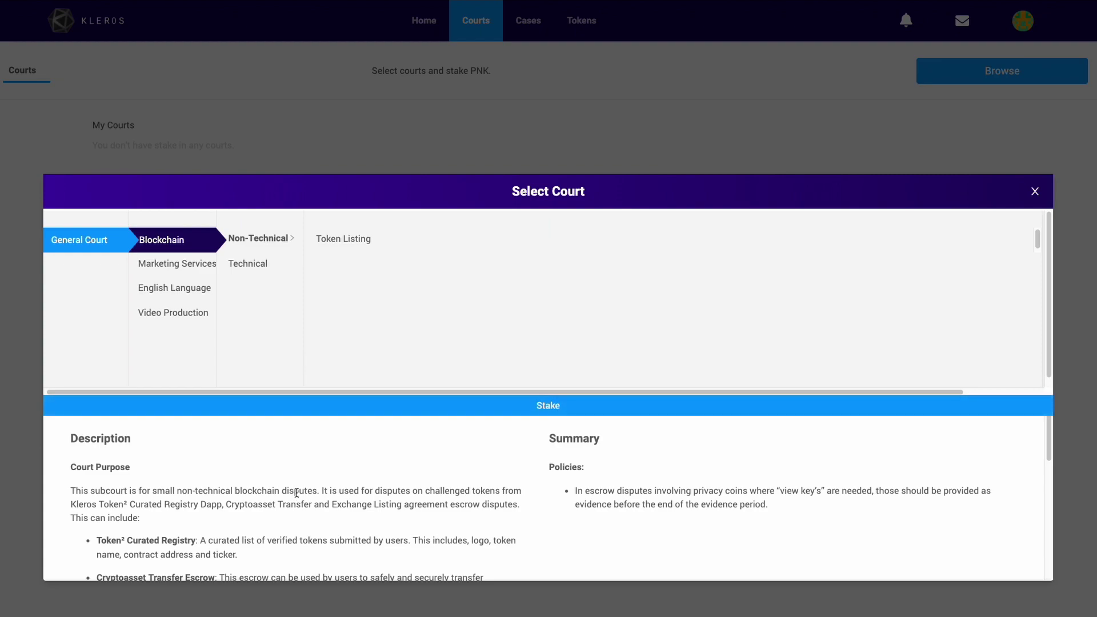
scroll(288, 495, "down", 4)
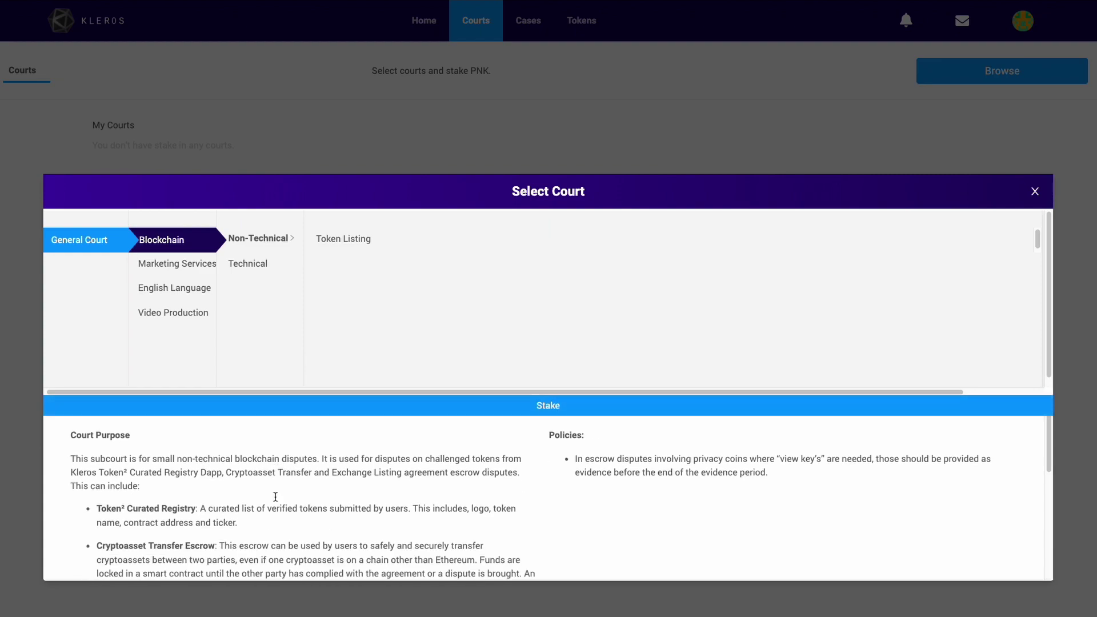
left_click(535, 405)
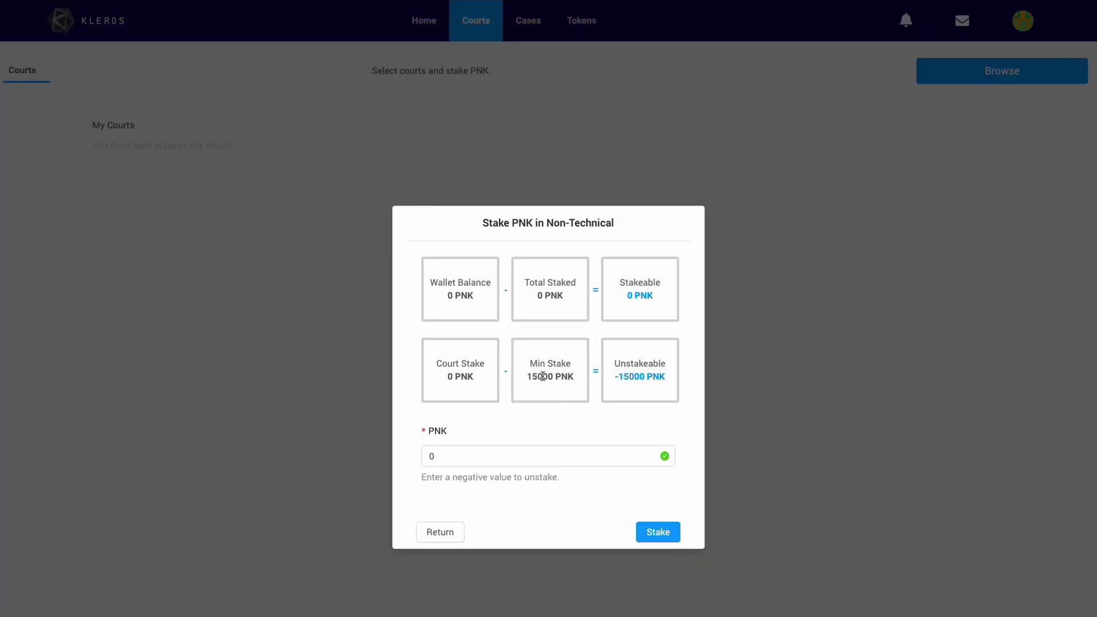
left_click_drag(528, 378, 558, 383)
left_click(482, 459)
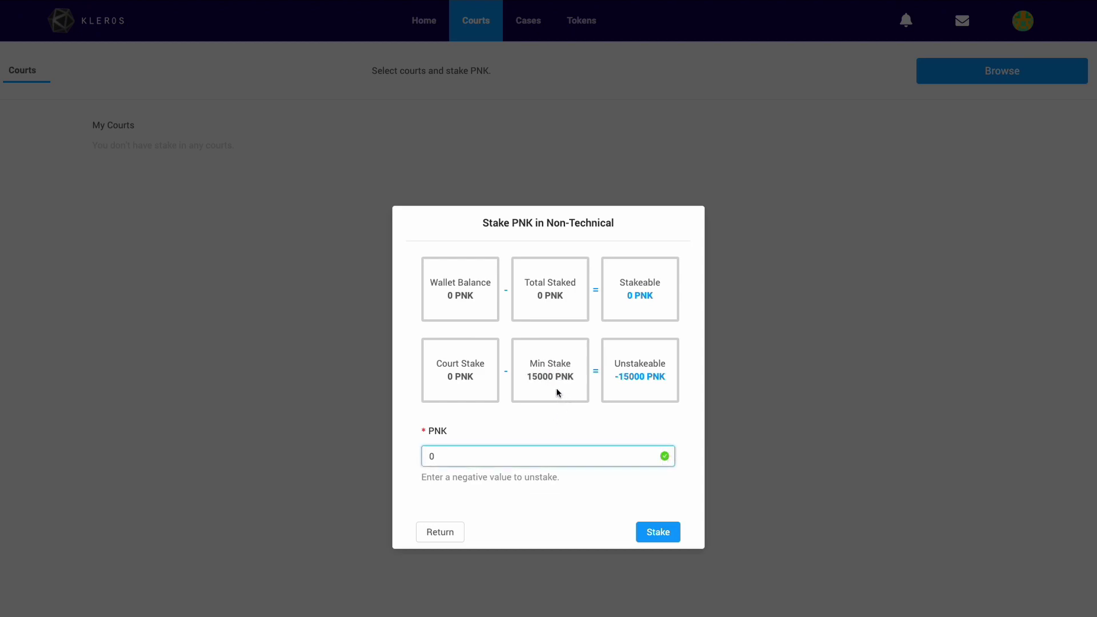
left_click(530, 376)
left_click_drag(530, 376, 548, 372)
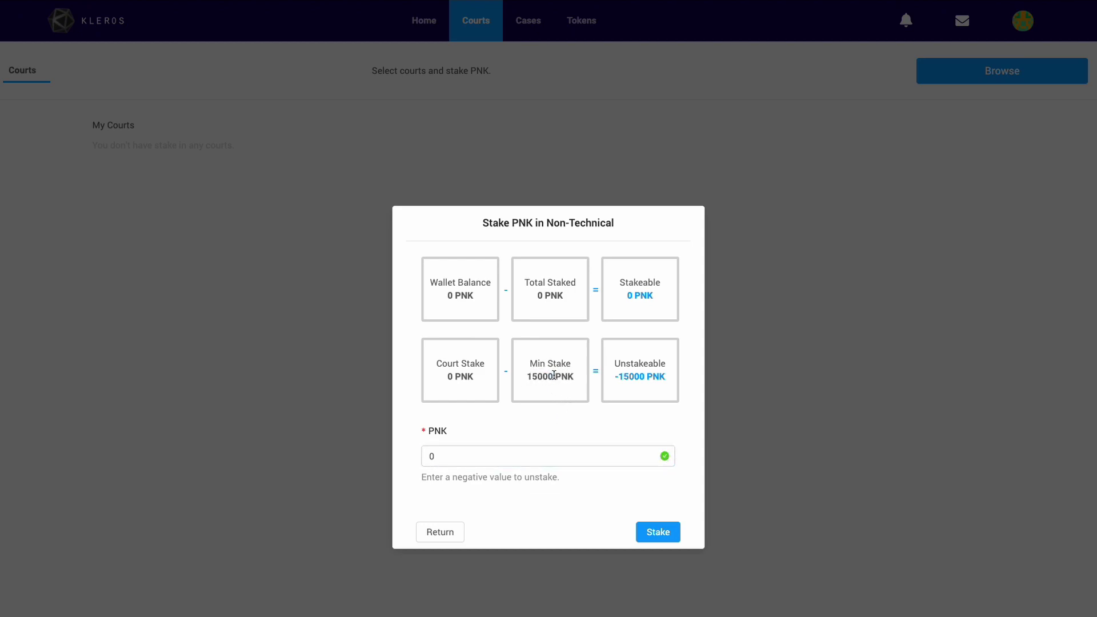
left_click(441, 532)
left_click(965, 63)
- Choose Blockchain > Non-Technical > Token Listing and start staking PNK there
left_click(181, 244)
left_click(263, 239)
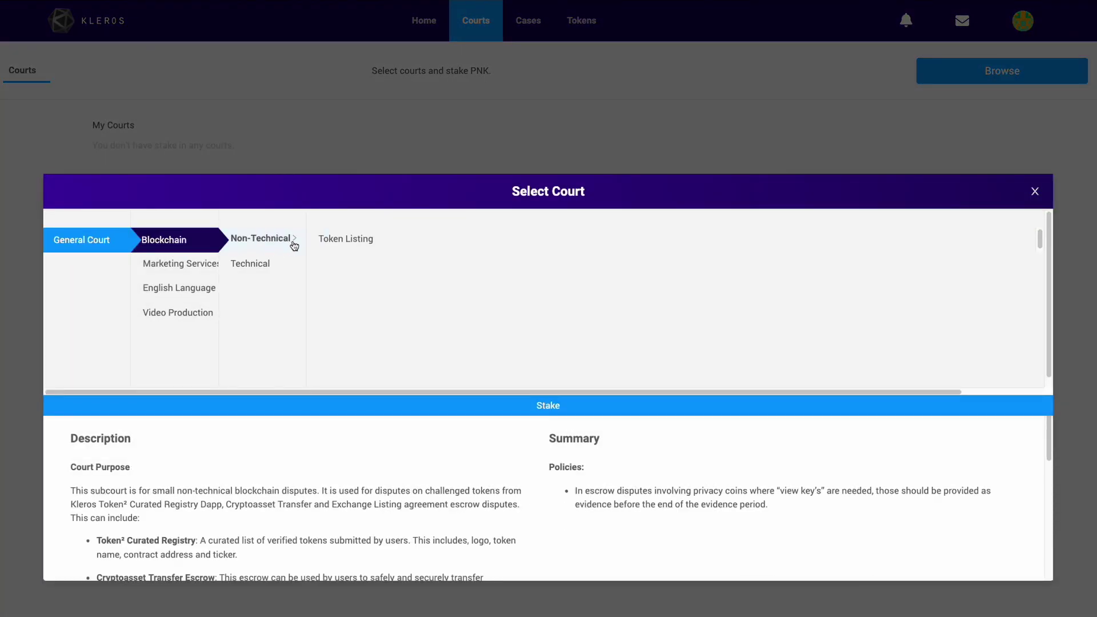
left_click(354, 242)
left_click(558, 410)
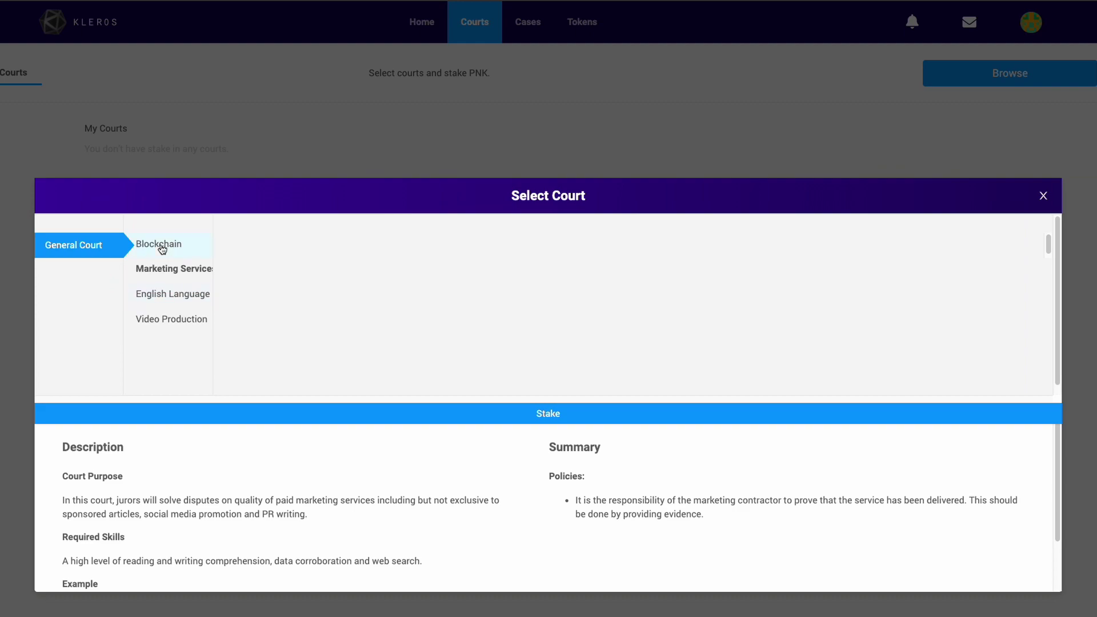
- Open the Non-Technical subcourt's staking form, see the 0 PNK balance, and close it unstaked
left_click(166, 240)
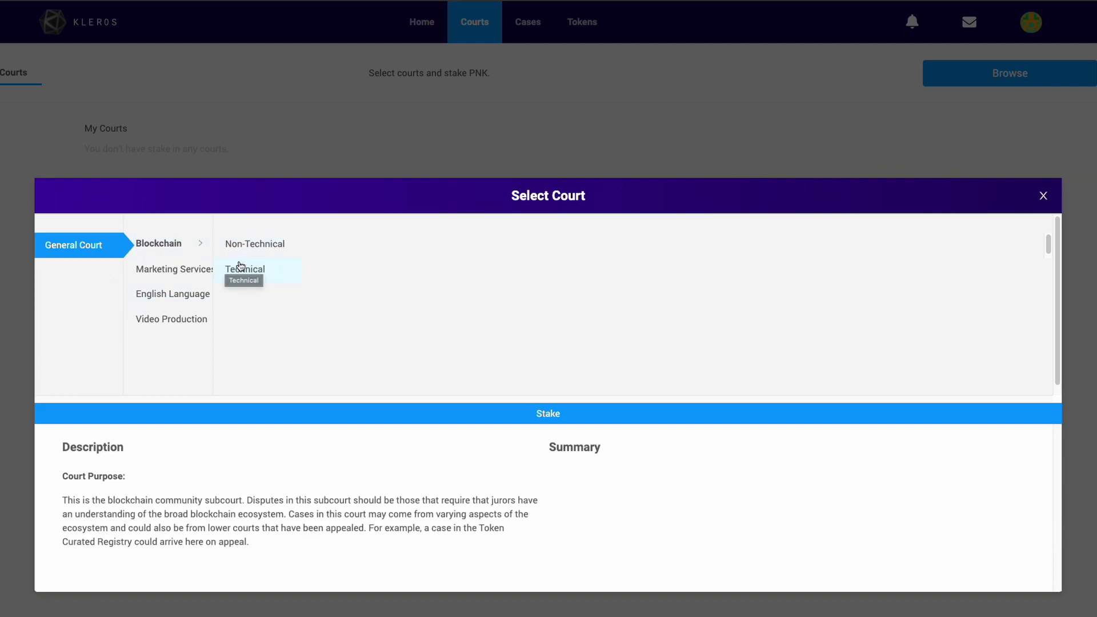
left_click(275, 248)
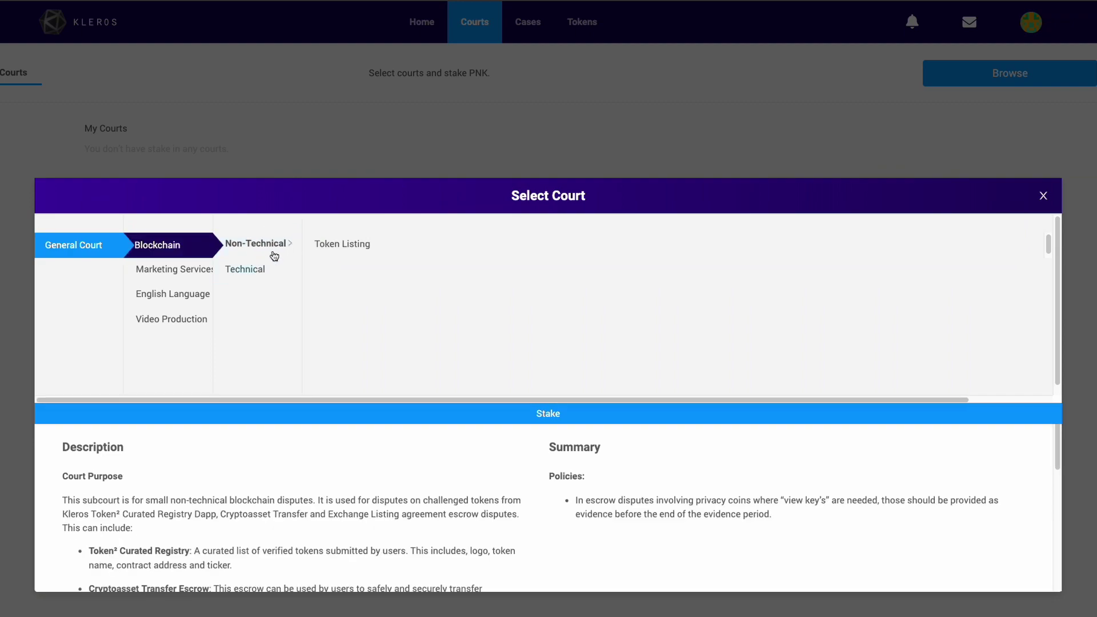
left_click(557, 414)
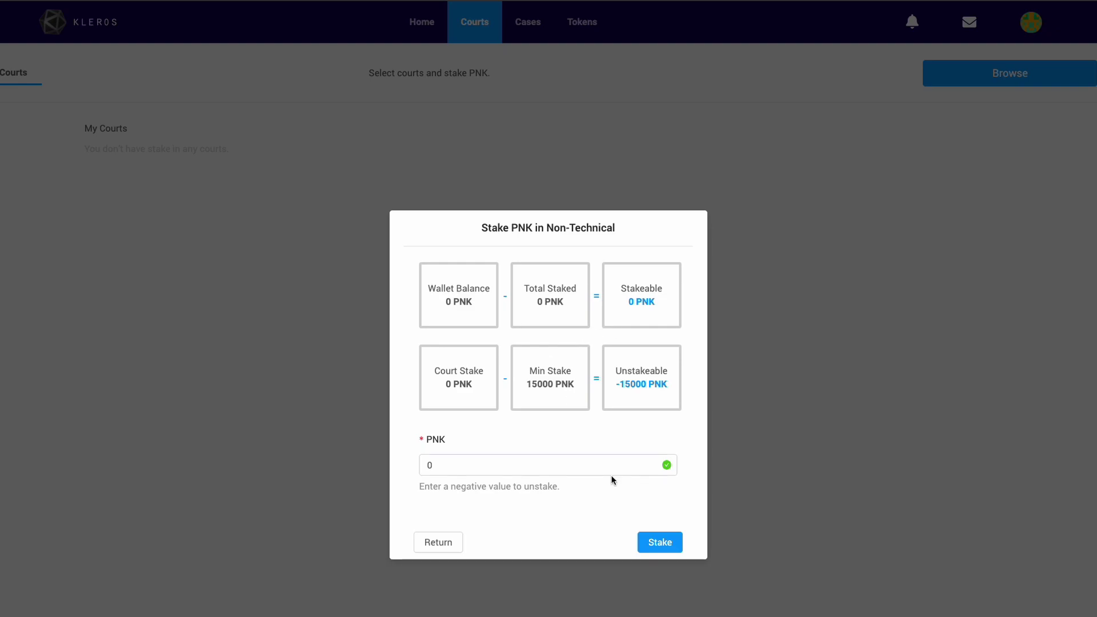
left_click(422, 542)
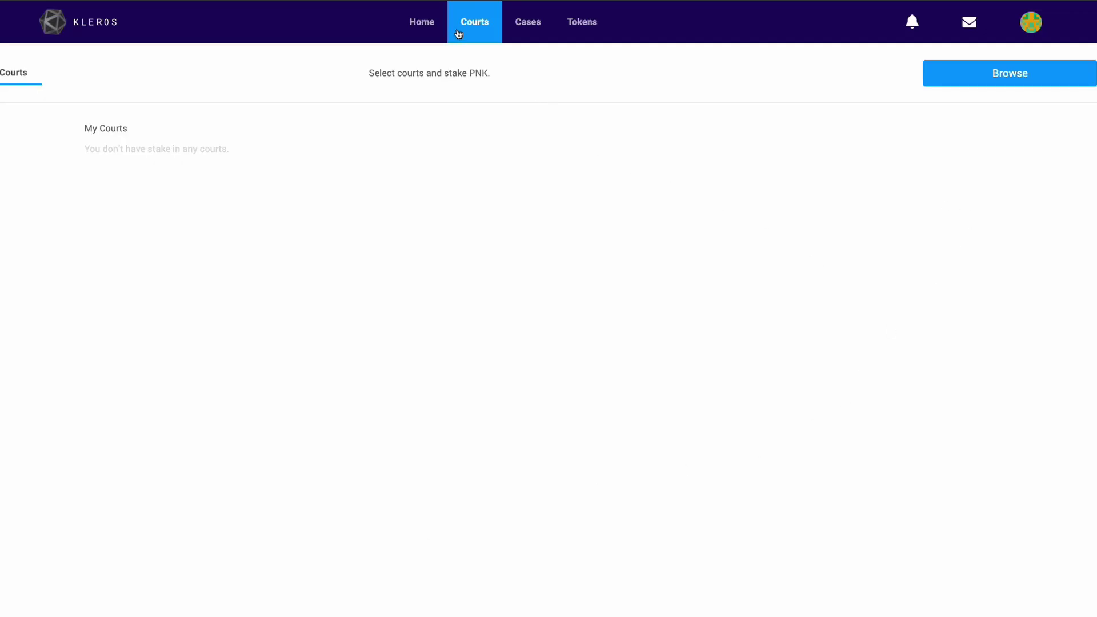
- Order 15000 PNK for 0.703629902104513705 ETH from the Buy PNK page
left_click(425, 34)
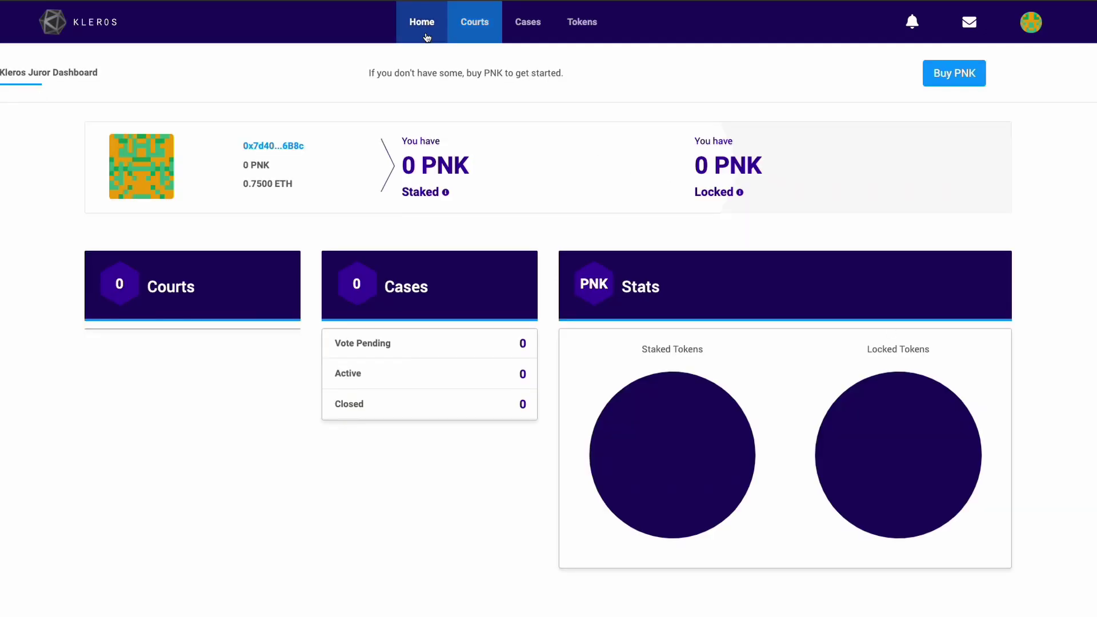
left_click(952, 77)
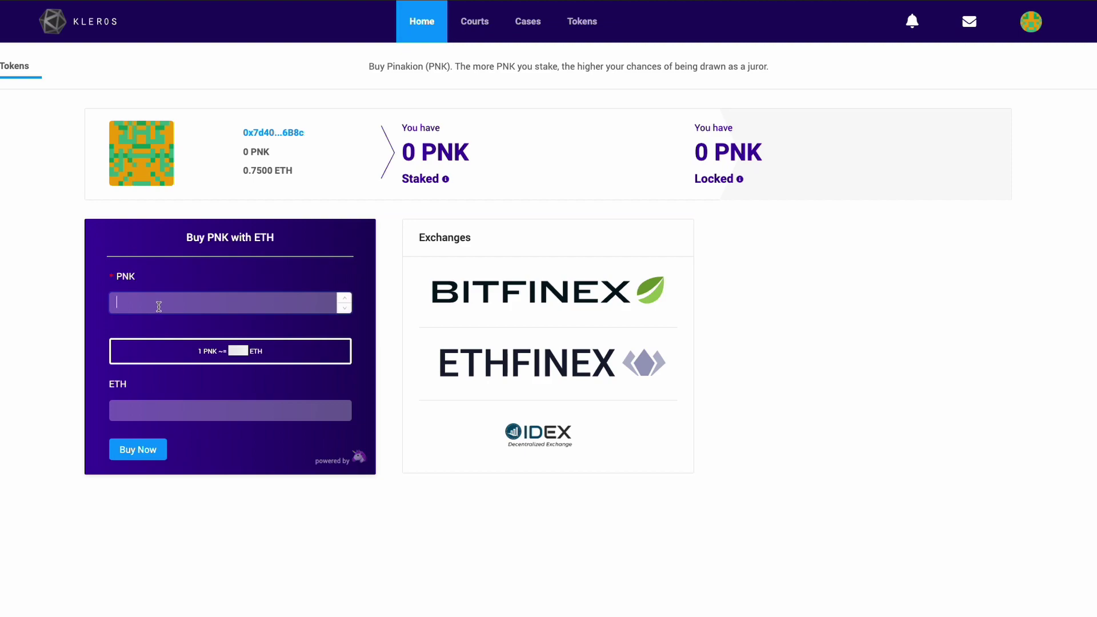
type("15000")
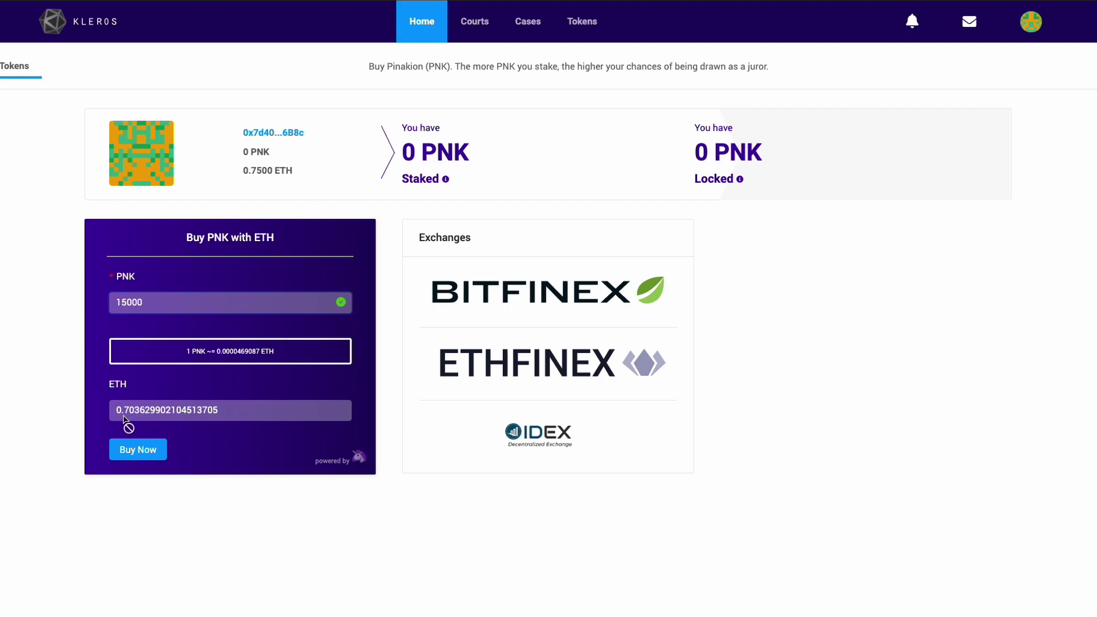
left_click(135, 454)
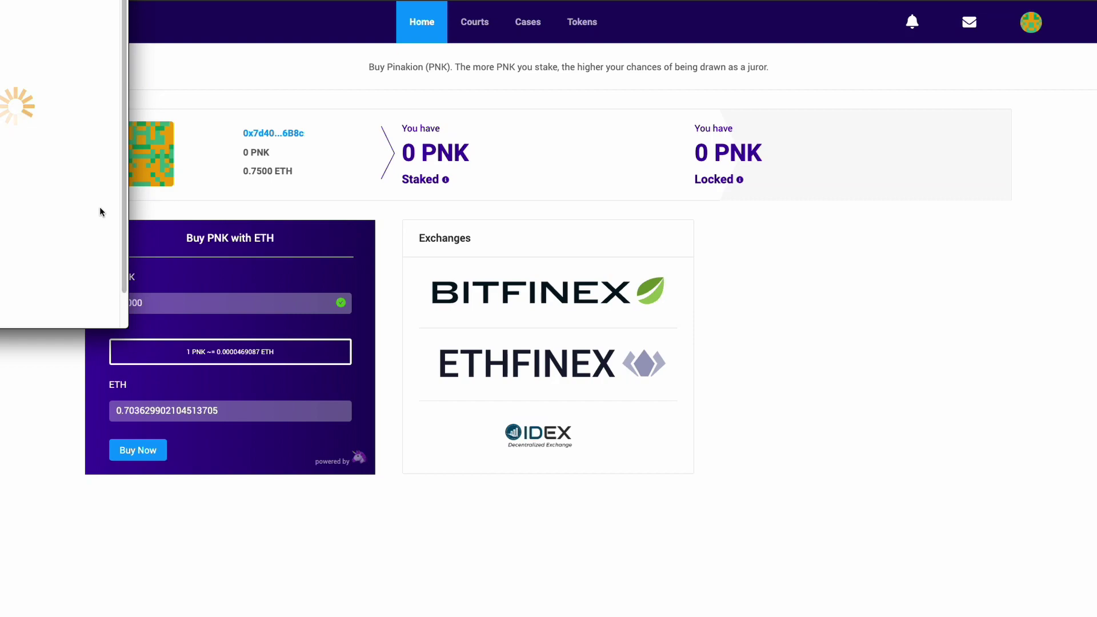
- Confirm the 15000 PNK purchase transaction in MetaMask
left_click(87, 294)
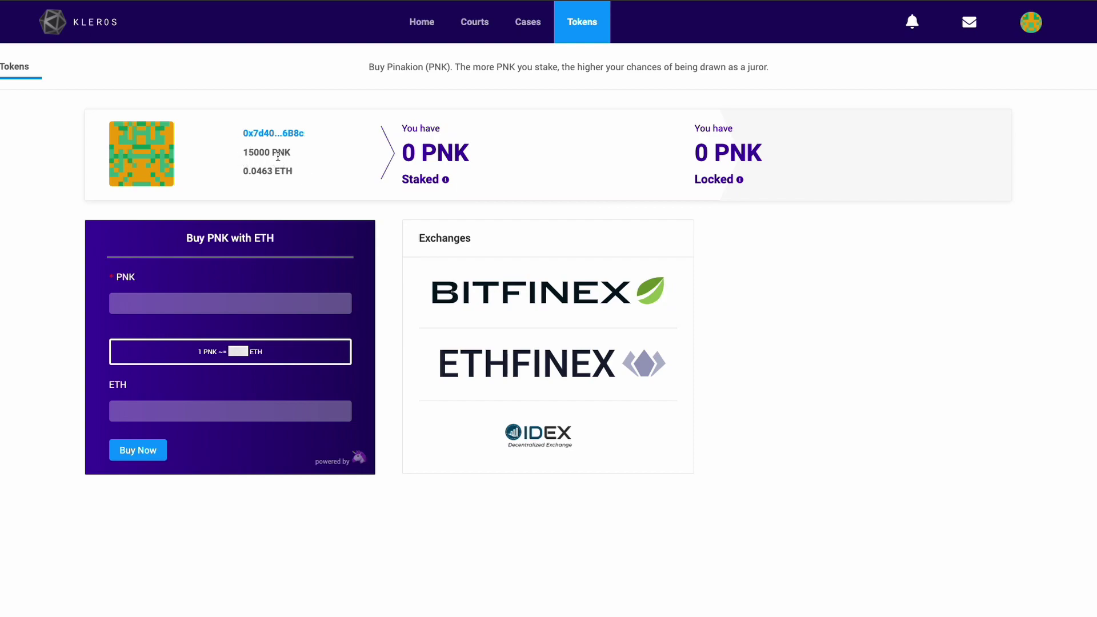
- Stake 15000 PNK in the Blockchain Non-Technical subcourt
left_click(485, 31)
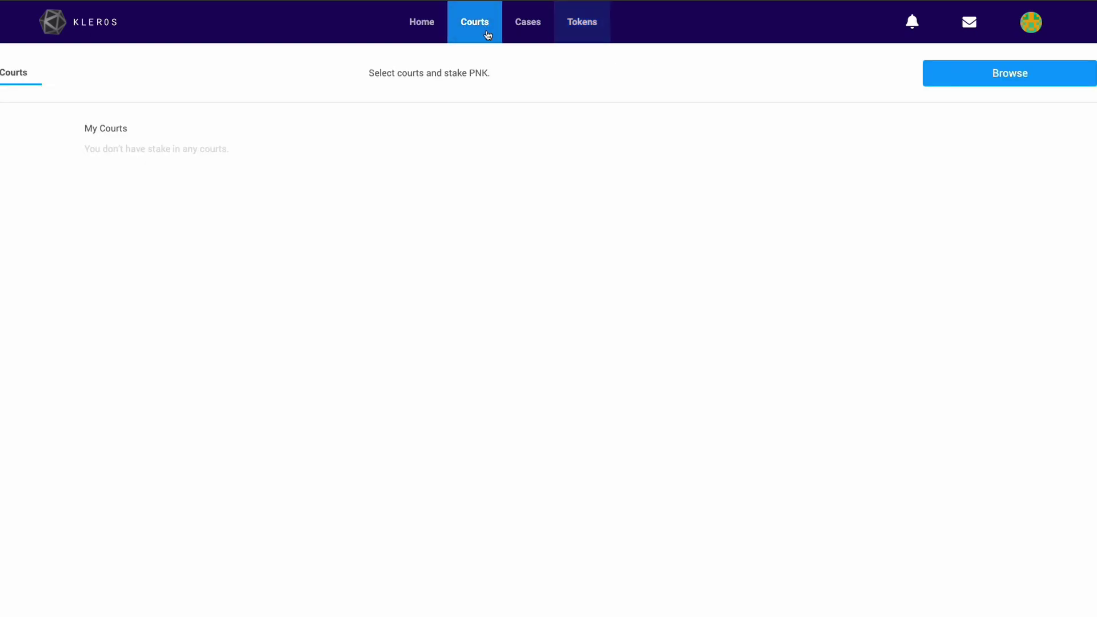
left_click(933, 85)
left_click(177, 244)
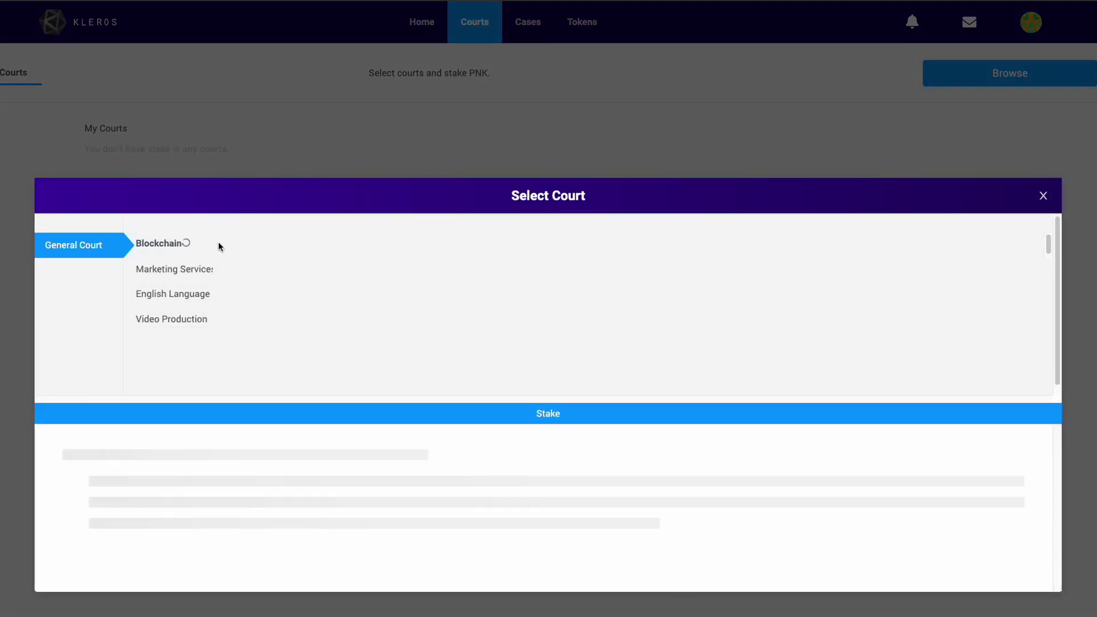
left_click(262, 243)
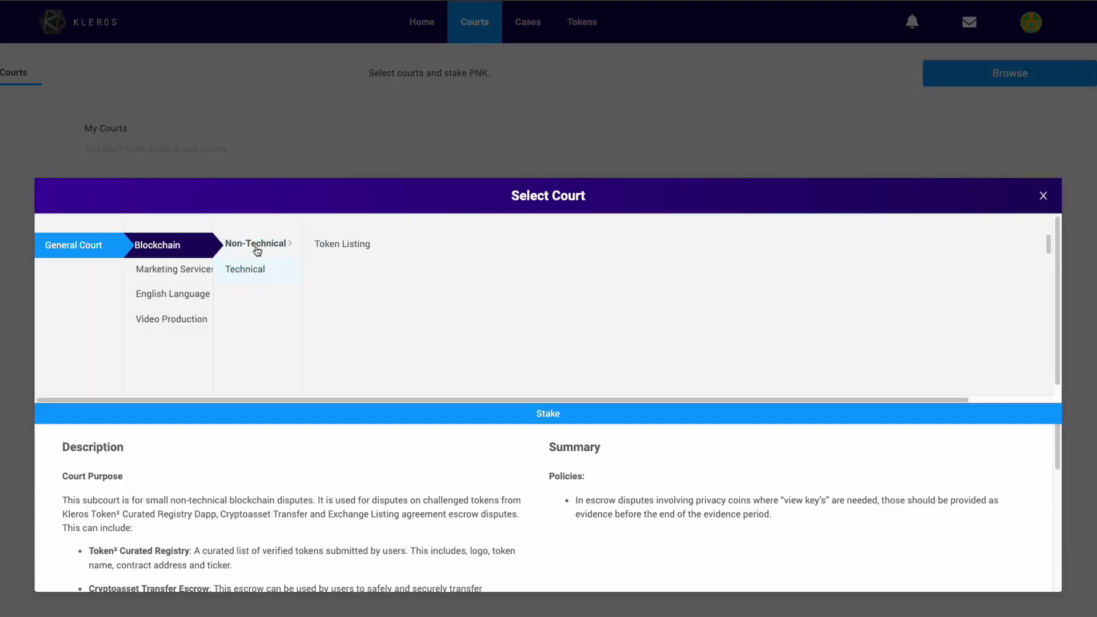
left_click(473, 421)
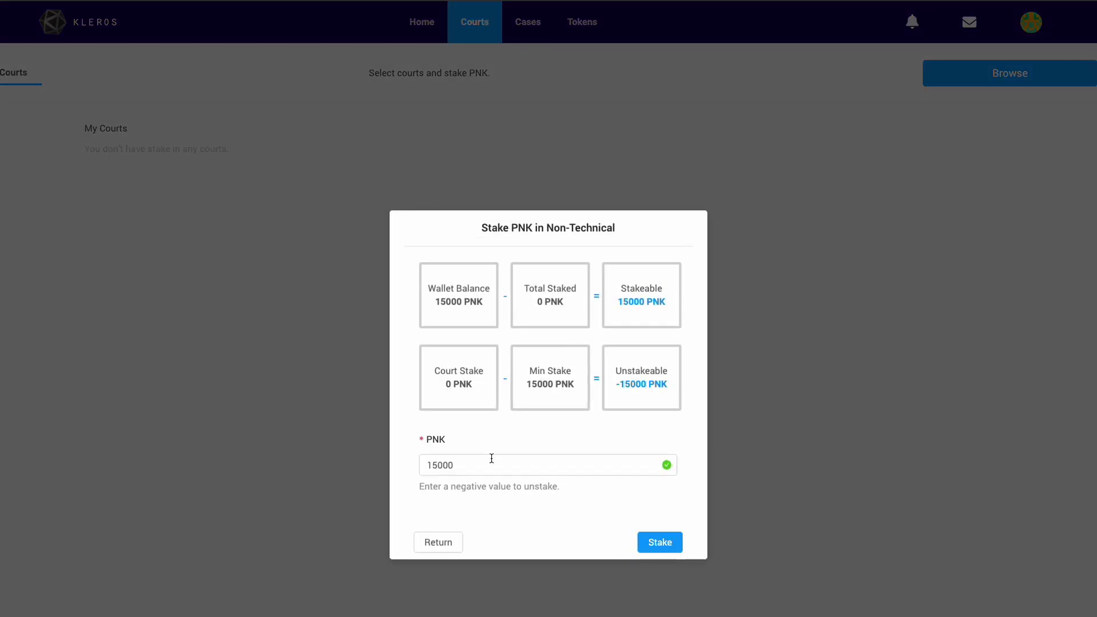
left_click(657, 541)
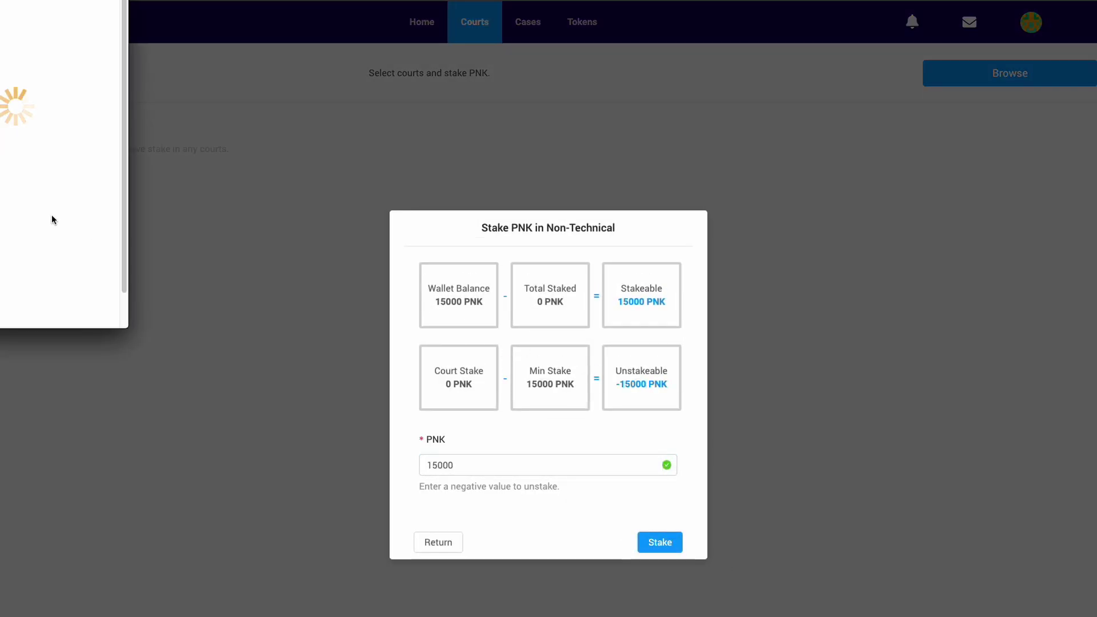
- Confirm the 15000 PNK staking transaction in the wallet
left_click(87, 289)
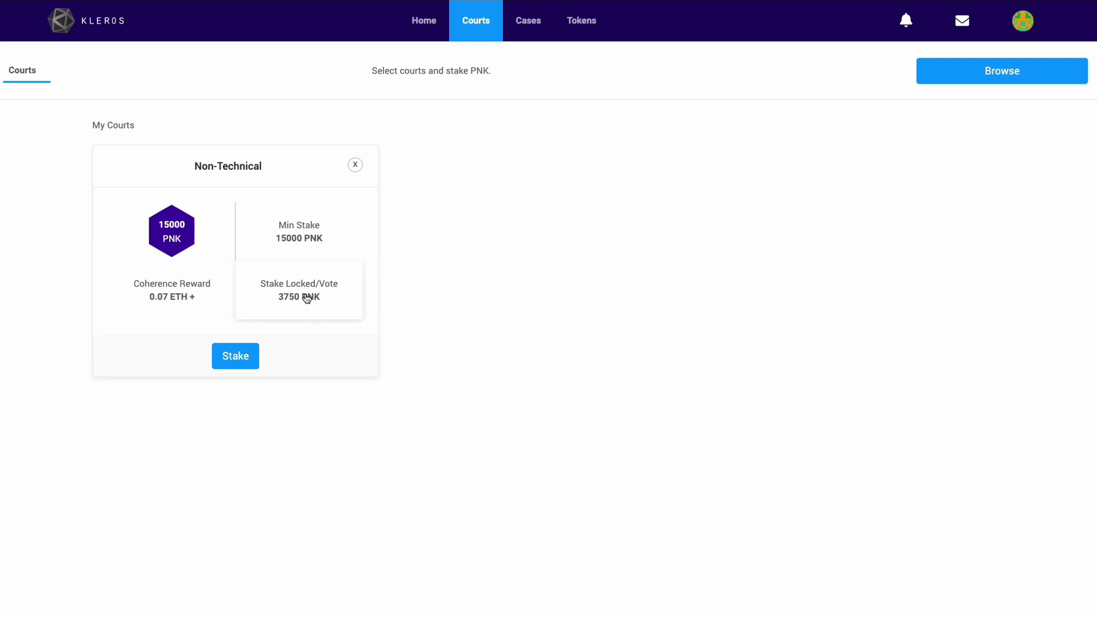
- Open the Cases page, which has no pending cases, and check the latest notifications
left_click(424, 21)
left_click(527, 23)
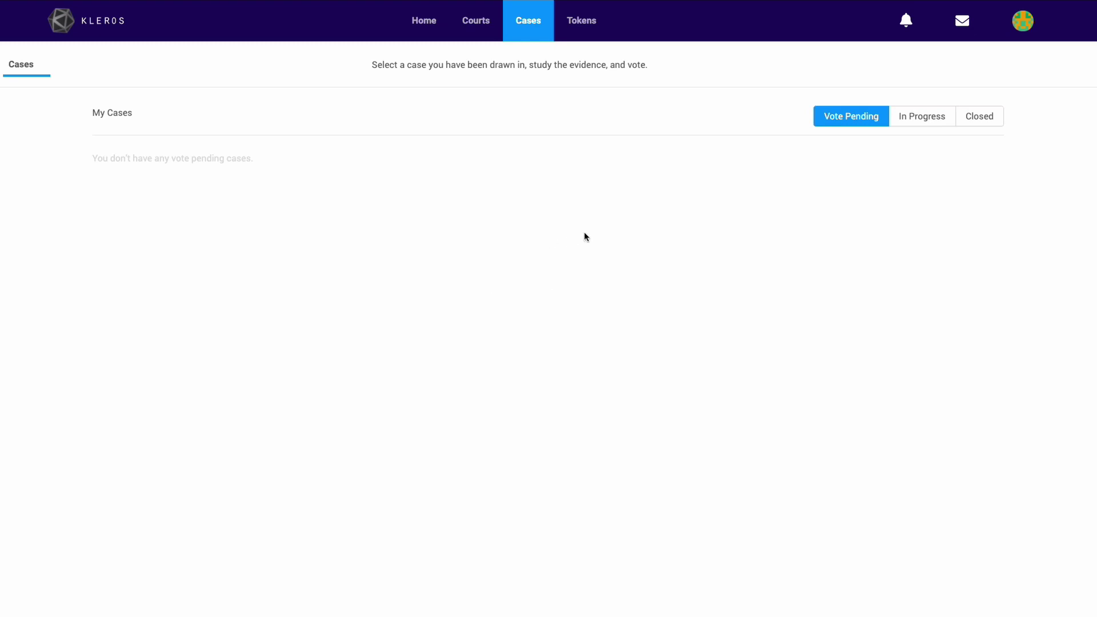
left_click(912, 26)
left_click(992, 66)
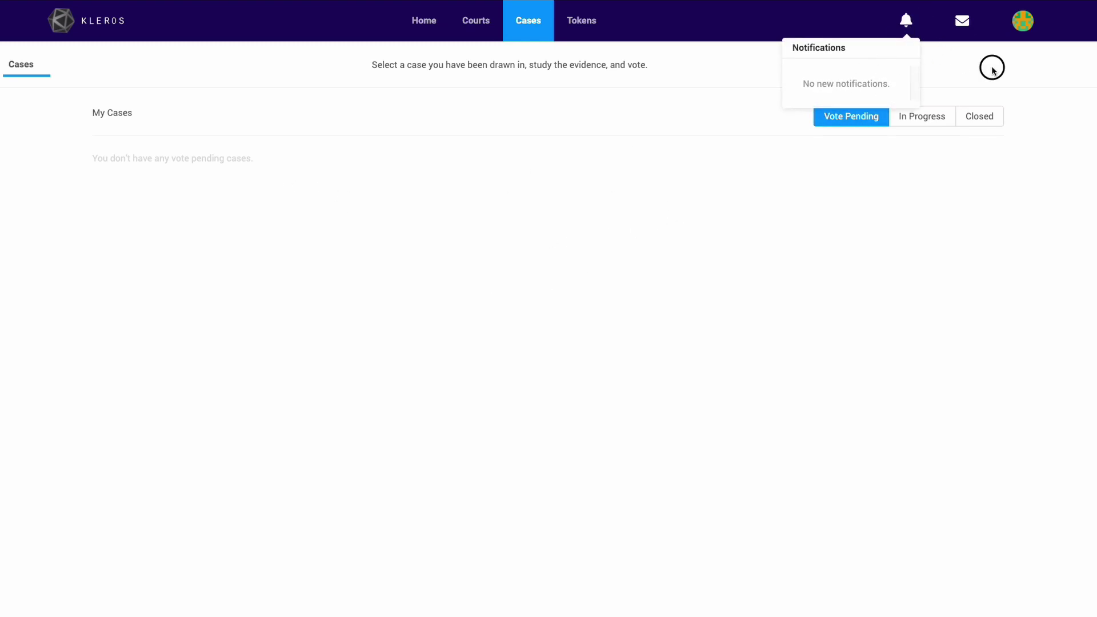
- Enable all four alerts: appeals, juror draws, token losses and arbitration fee wins
left_click(962, 22)
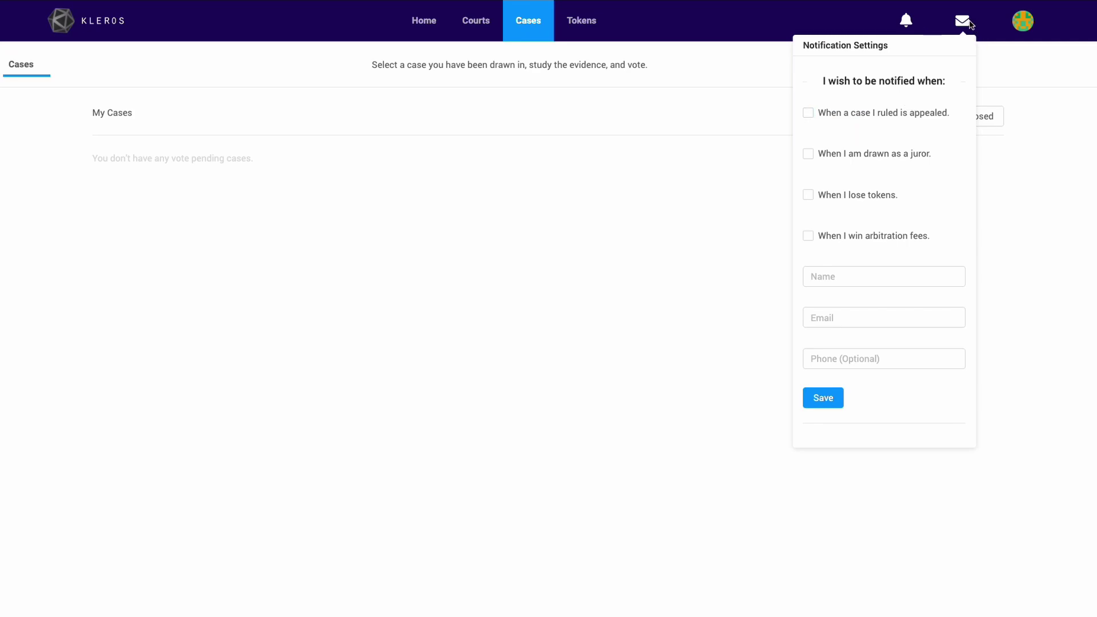
left_click(808, 113)
left_click(881, 268)
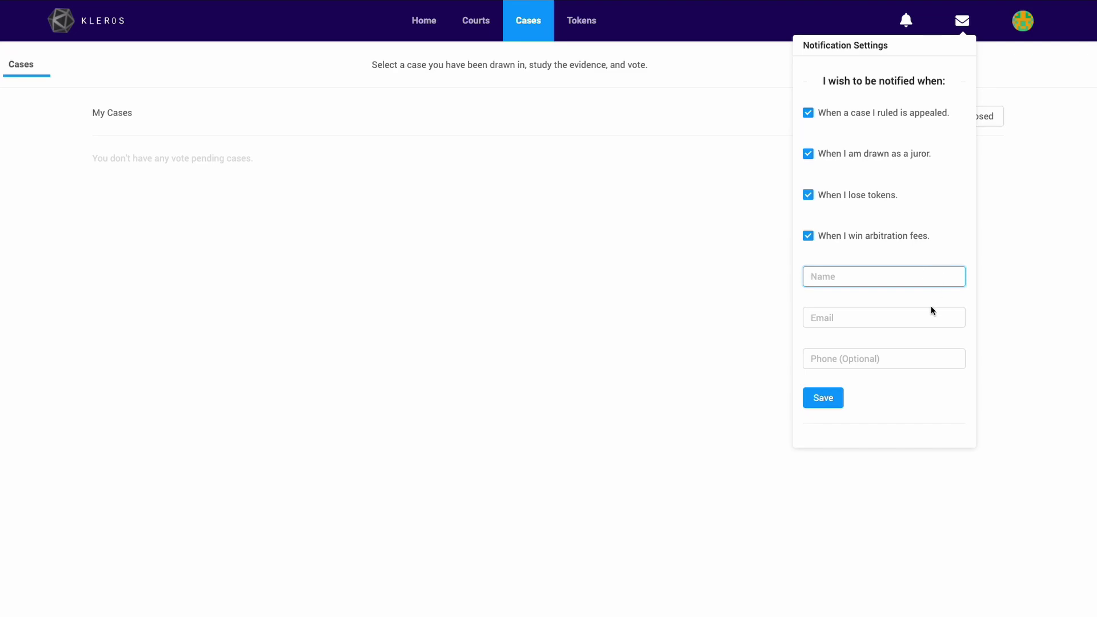
left_click(1011, 323)
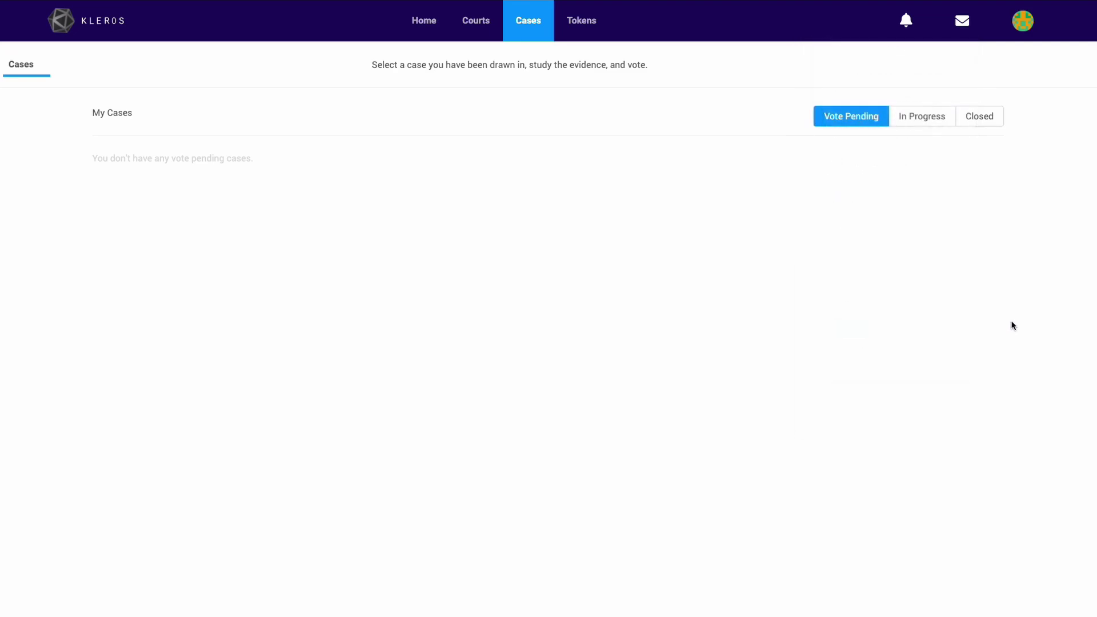
left_click(959, 28)
scroll(723, 472, "down", 1)
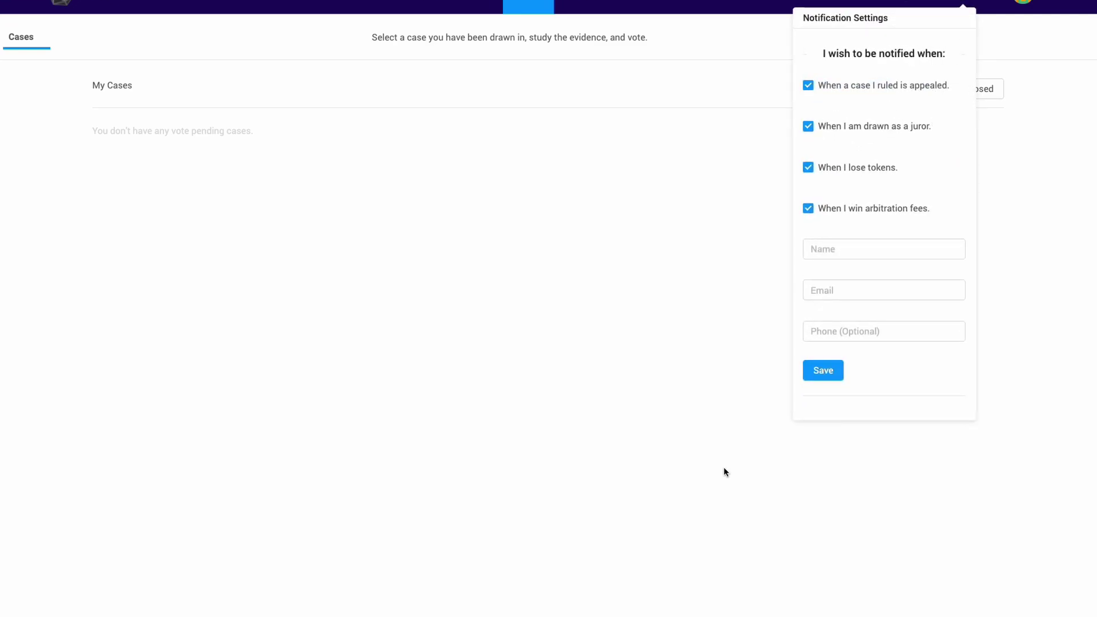
- Save the notification preferences, leaving the dashboard showing 15000 PNK staked in Non-Technical
left_click(823, 373)
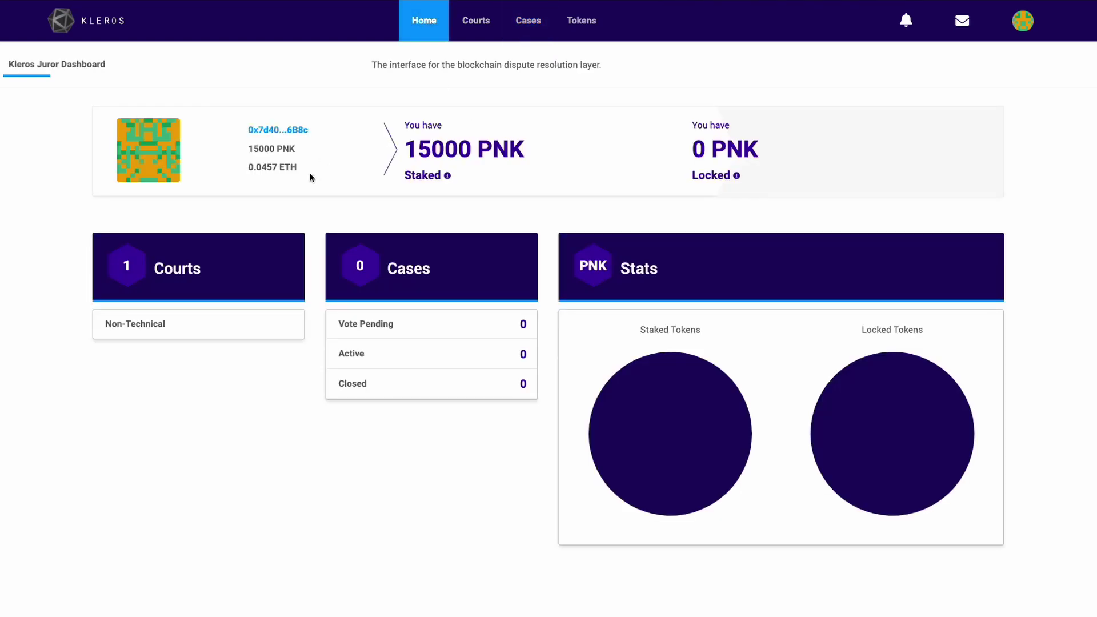